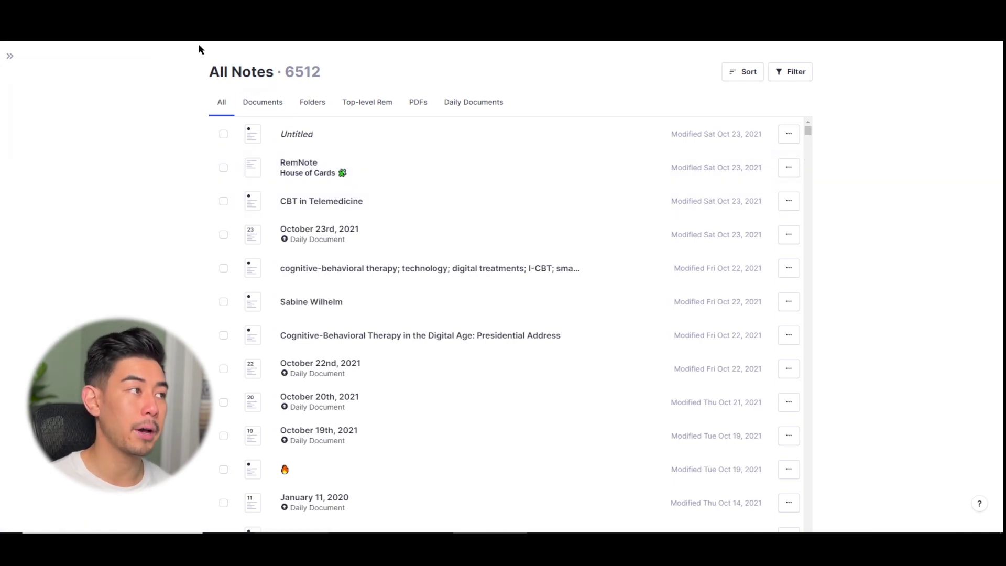
left_click(270, 104)
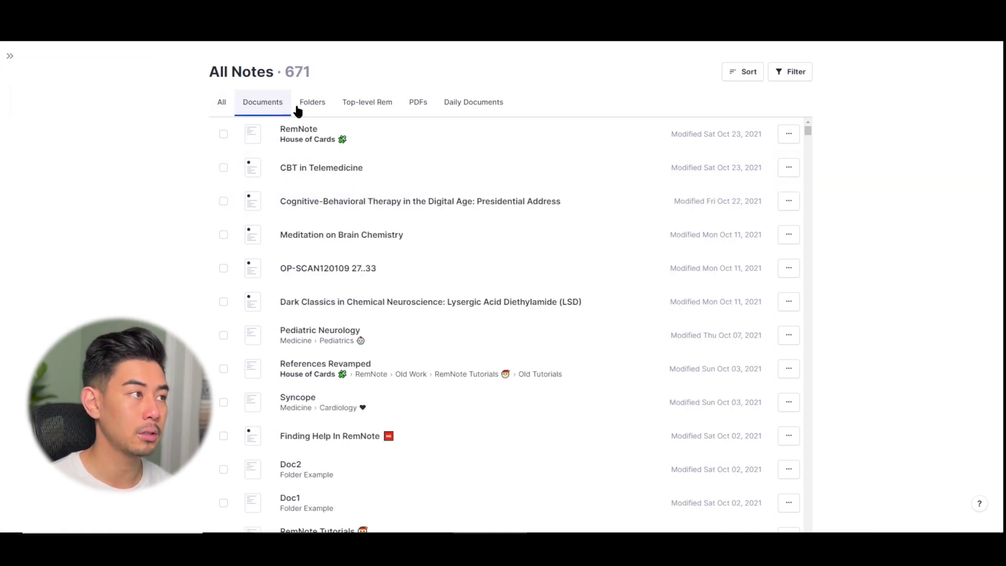
left_click(308, 104)
left_click(362, 107)
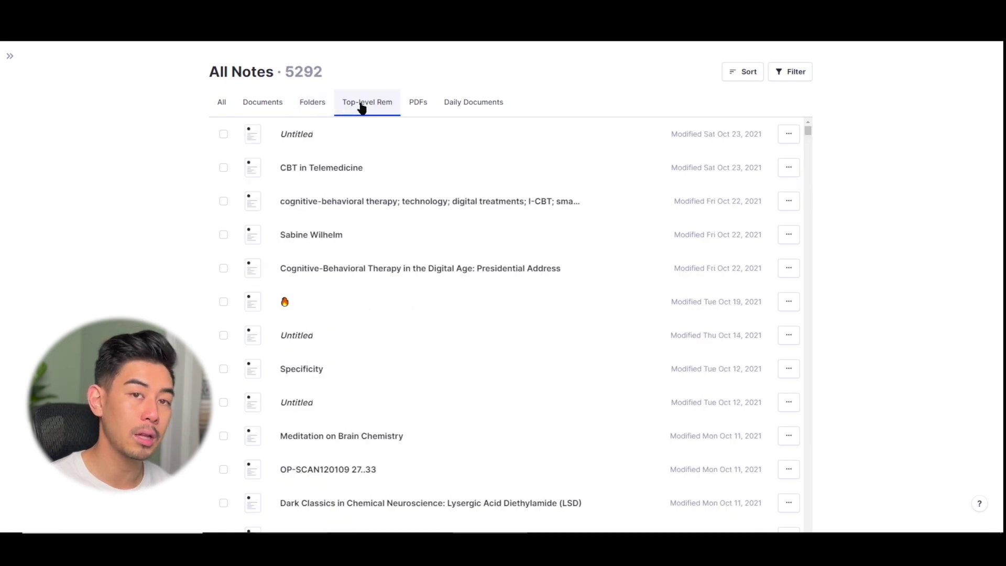
left_click(407, 110)
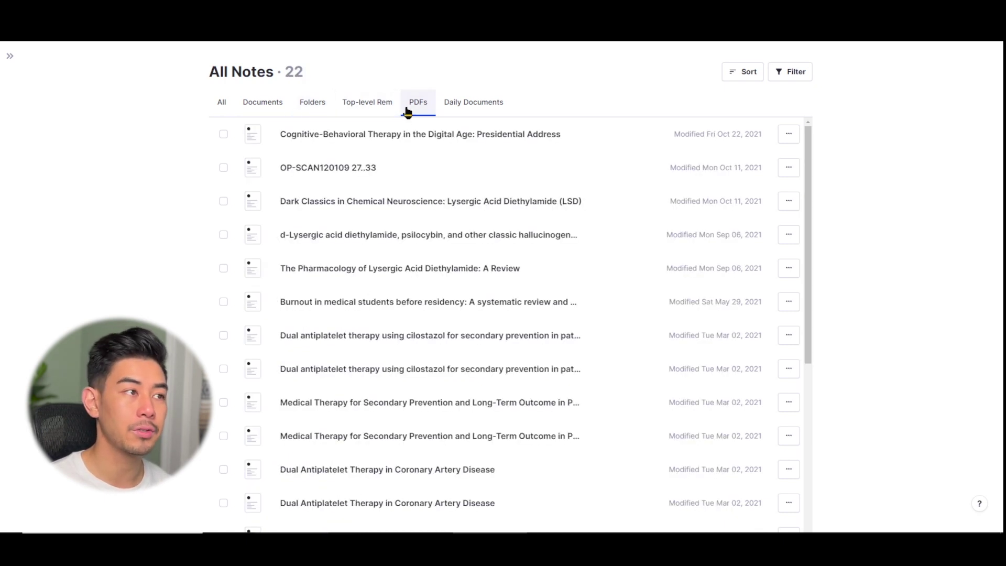
left_click(466, 107)
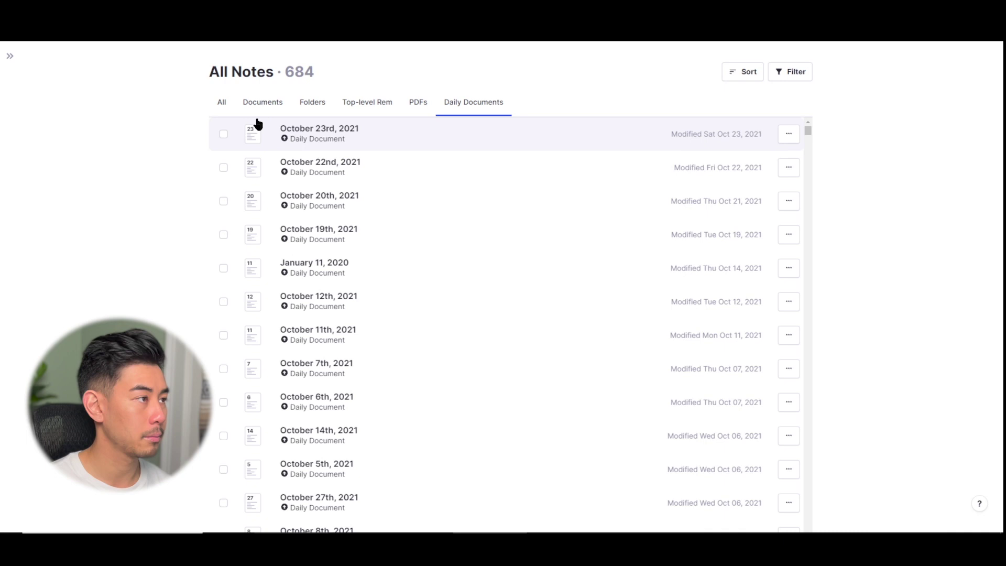
left_click(248, 104)
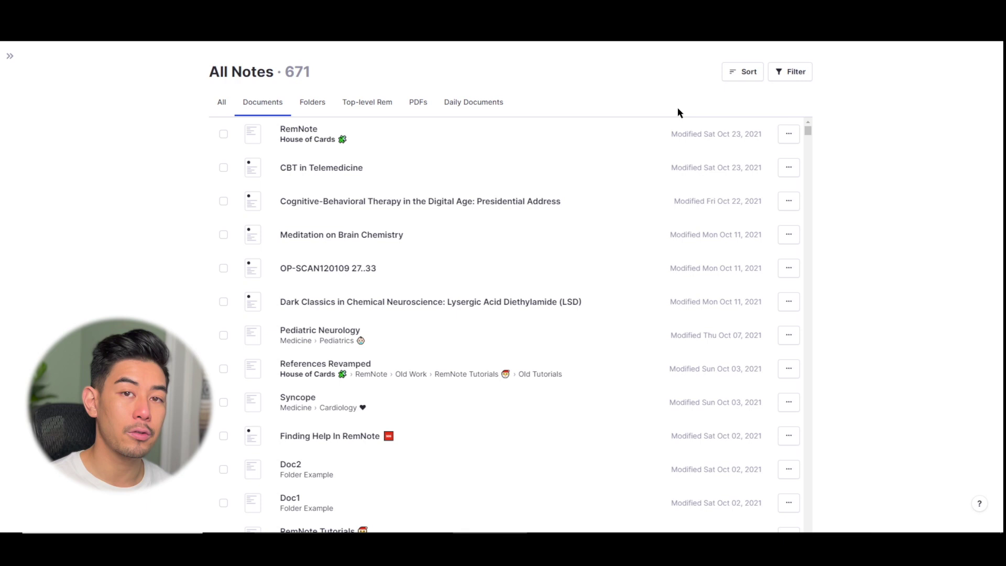
- Browse the Sort and Filter menus, toggling Folders, then view and dismiss RemNote's document settings
left_click(736, 75)
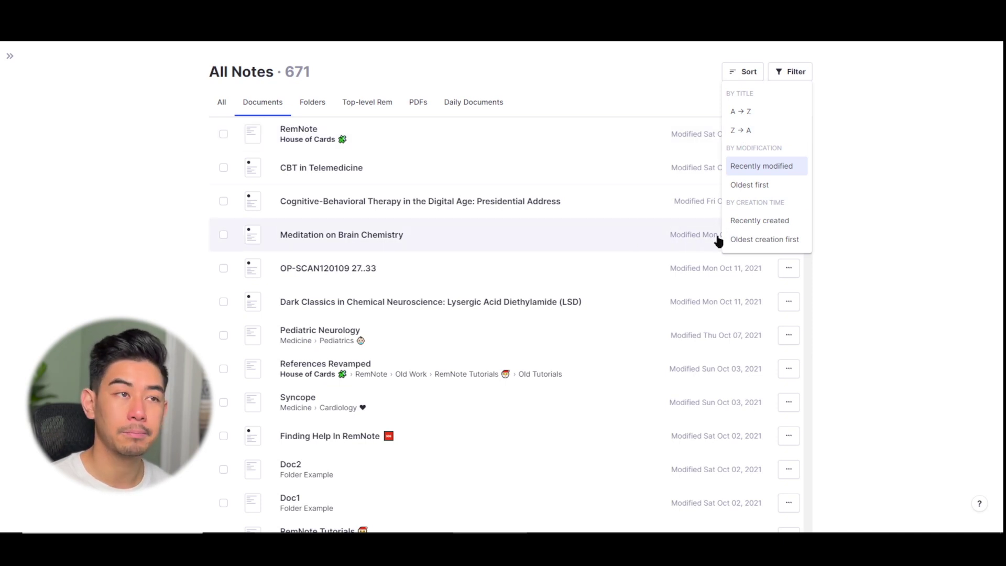
left_click(759, 128)
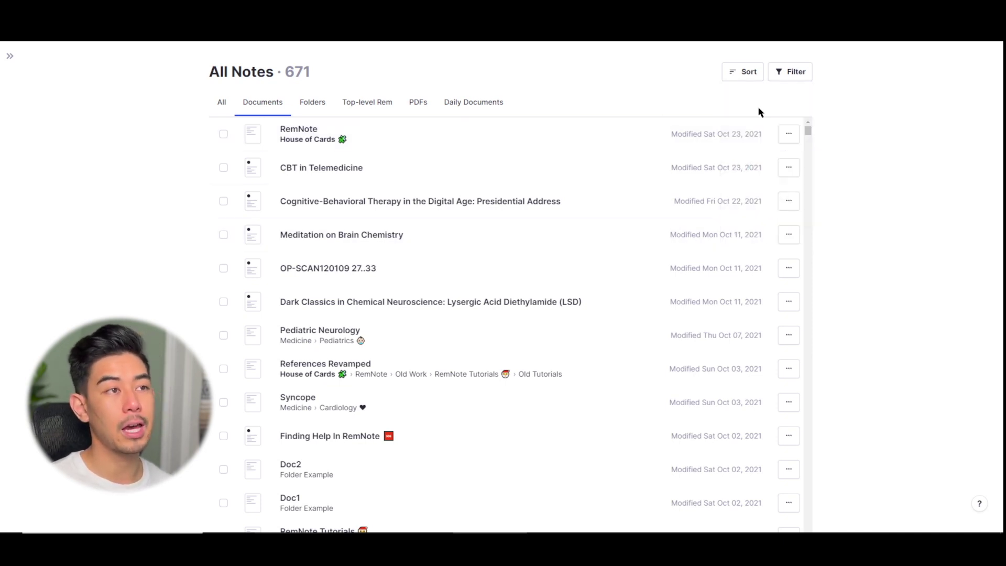
left_click(797, 72)
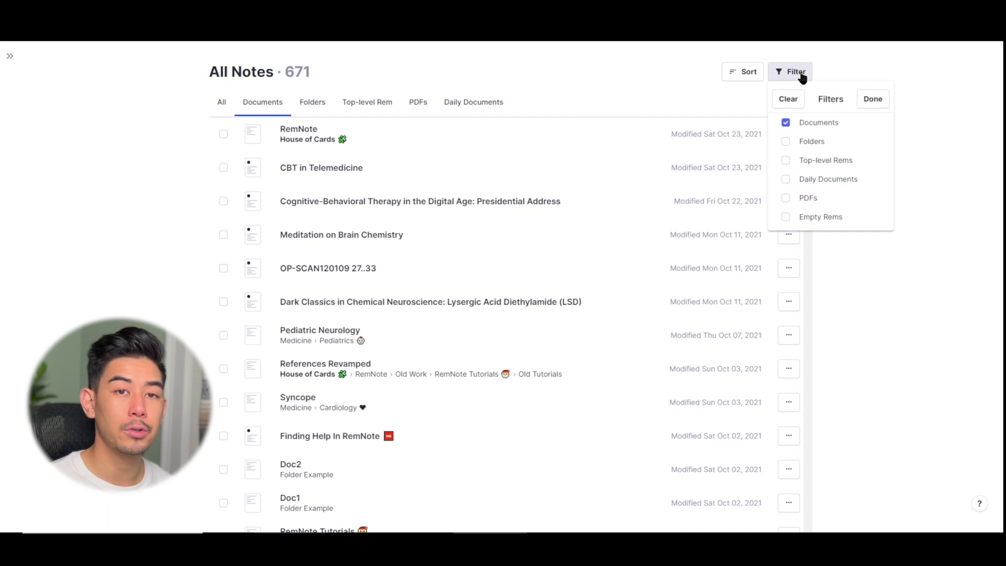
left_click(787, 144)
left_click(602, 131)
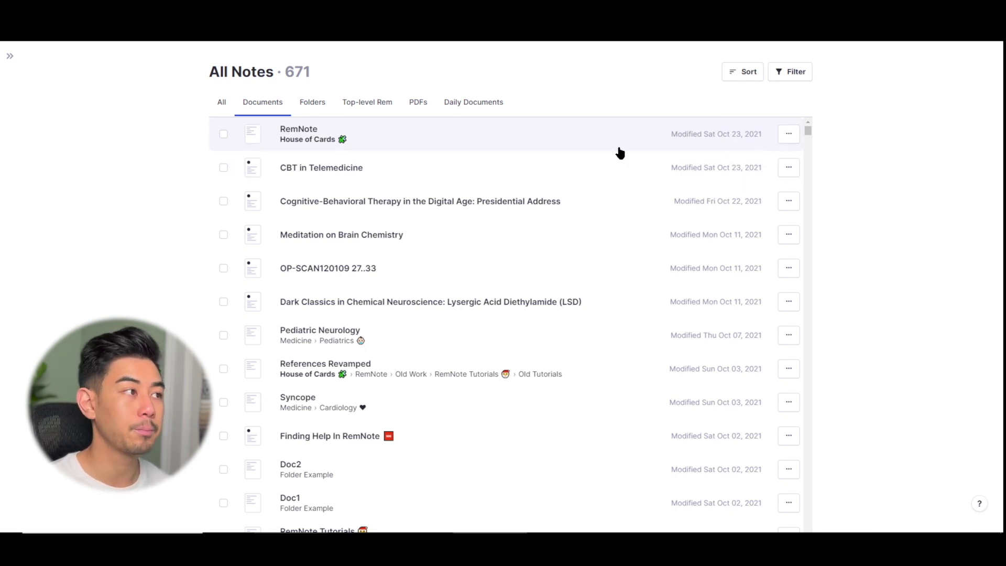
left_click(787, 135)
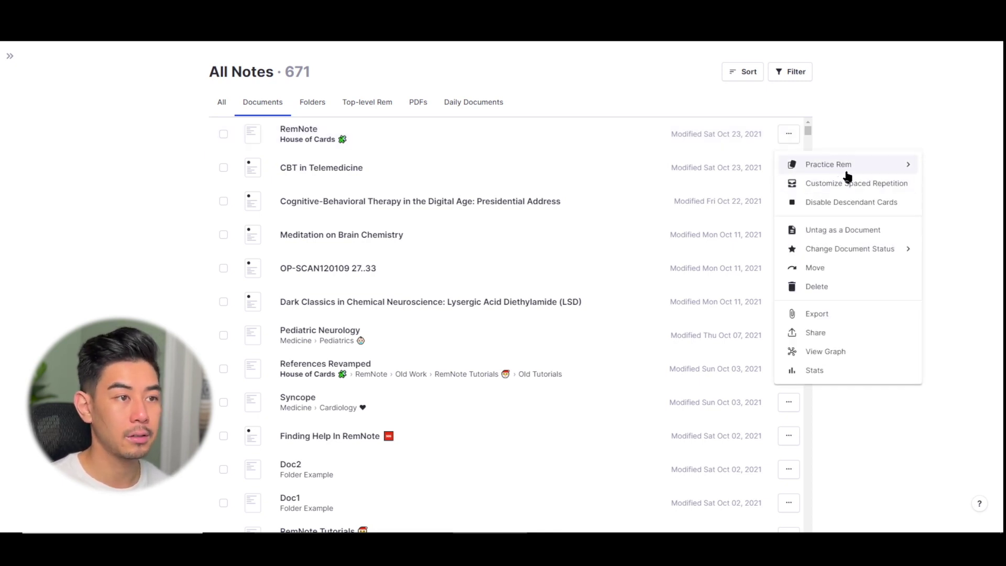
left_click(778, 147)
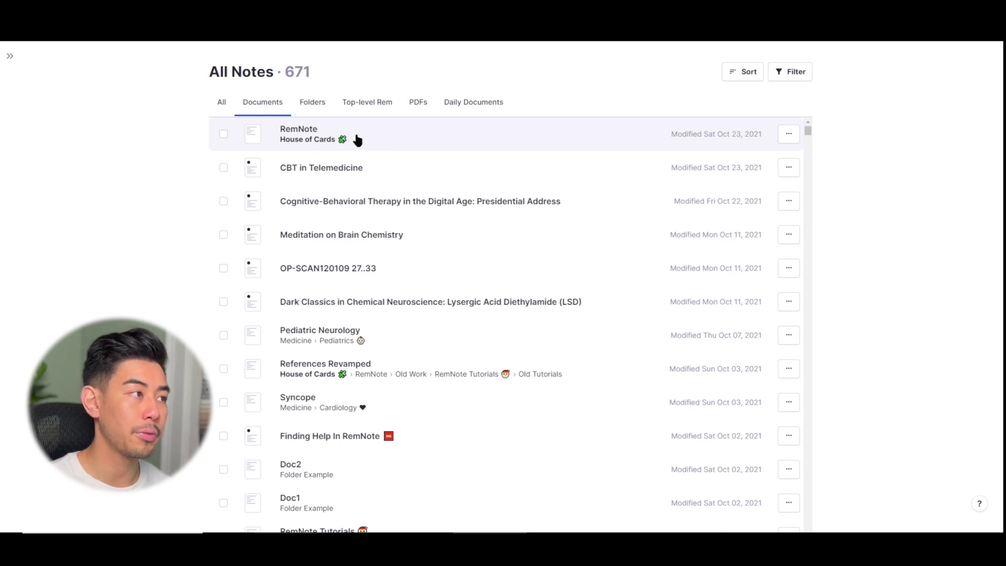
- Open the RemNote document and show its top-right options menu
left_click(382, 135)
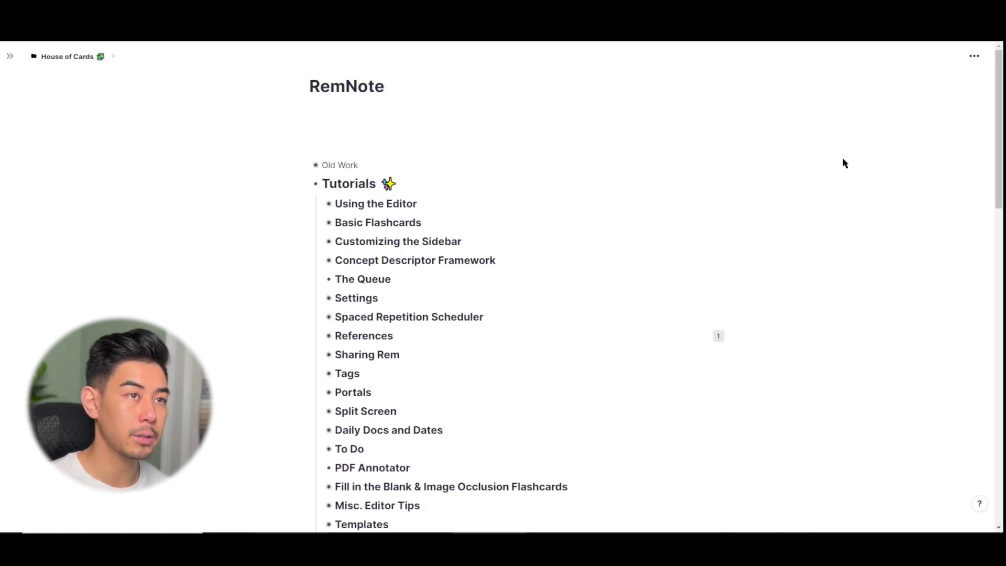
left_click(975, 57)
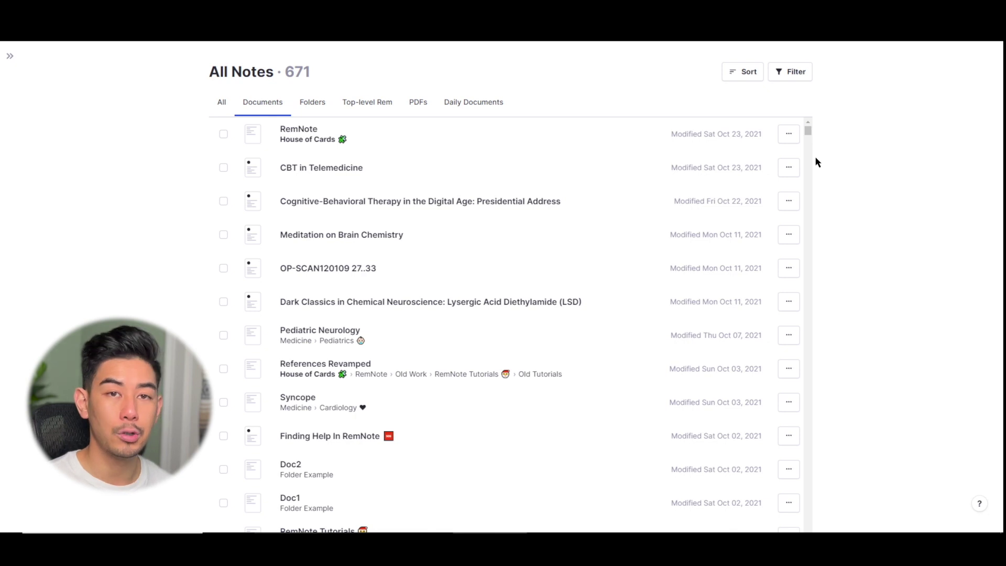
left_click(788, 134)
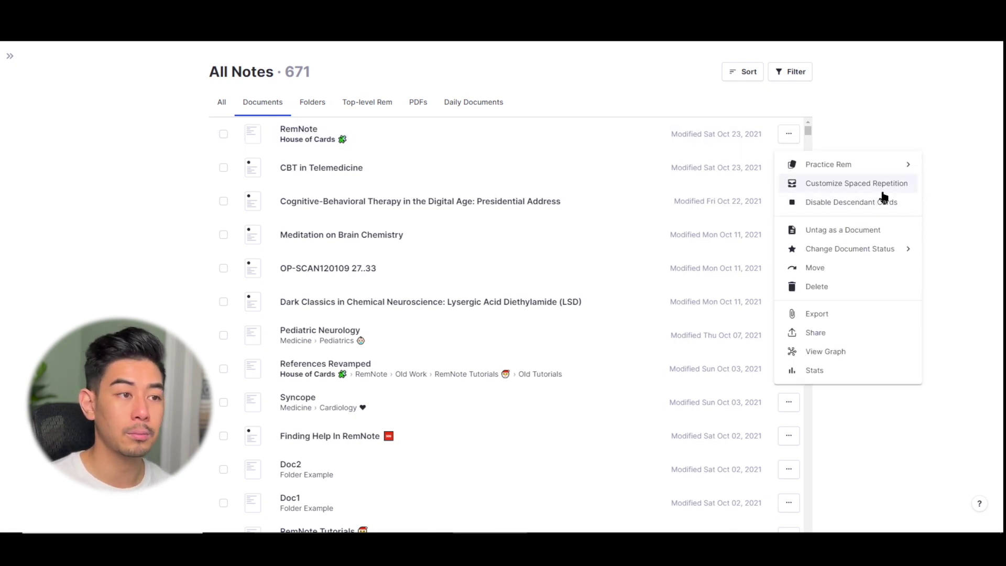
left_click(973, 271)
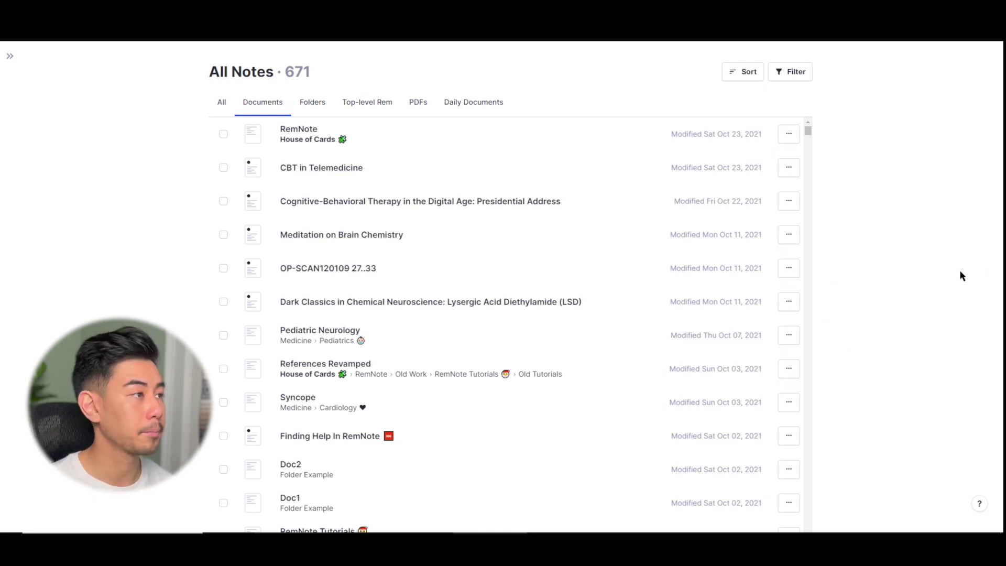
- Show only the 64 folders in All Notes via the Folders tab
left_click(314, 102)
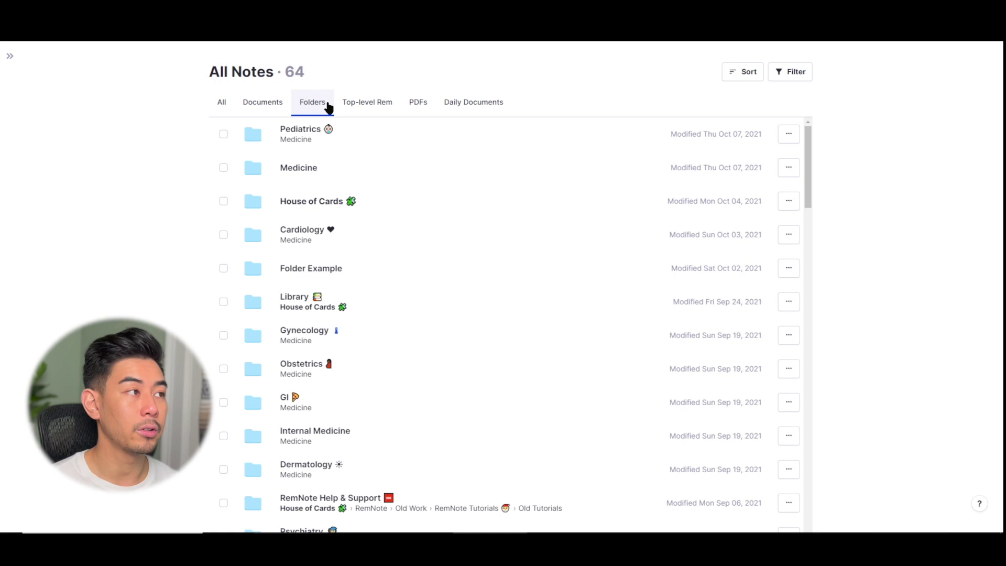